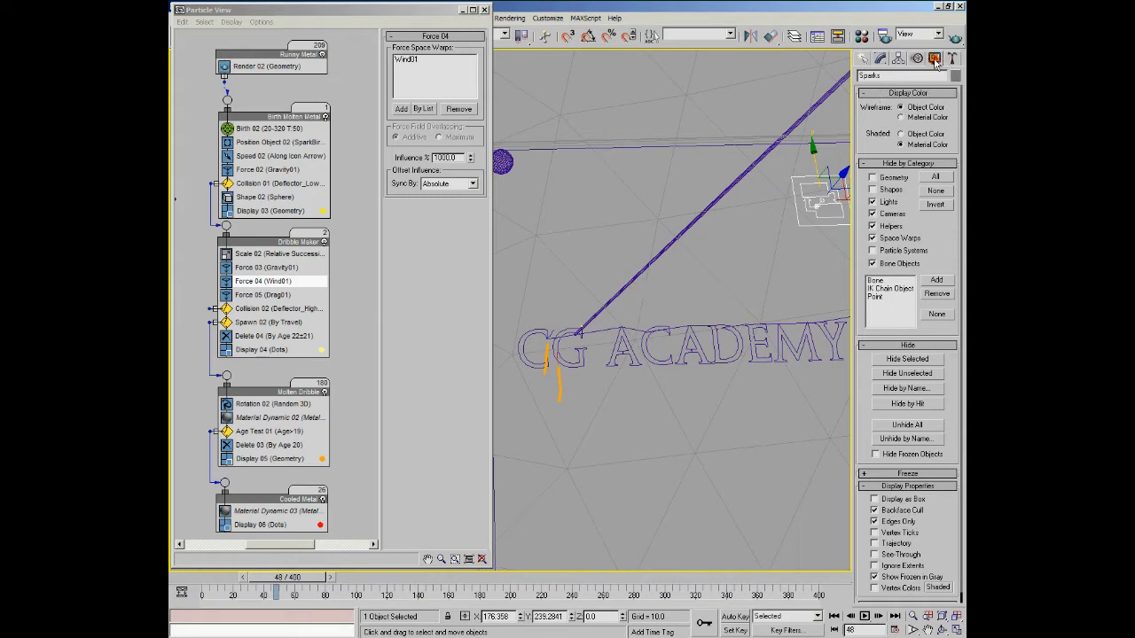
Unhide the space warps category and open the parameters of the Wind01 space warp for editing
left_click(873, 238)
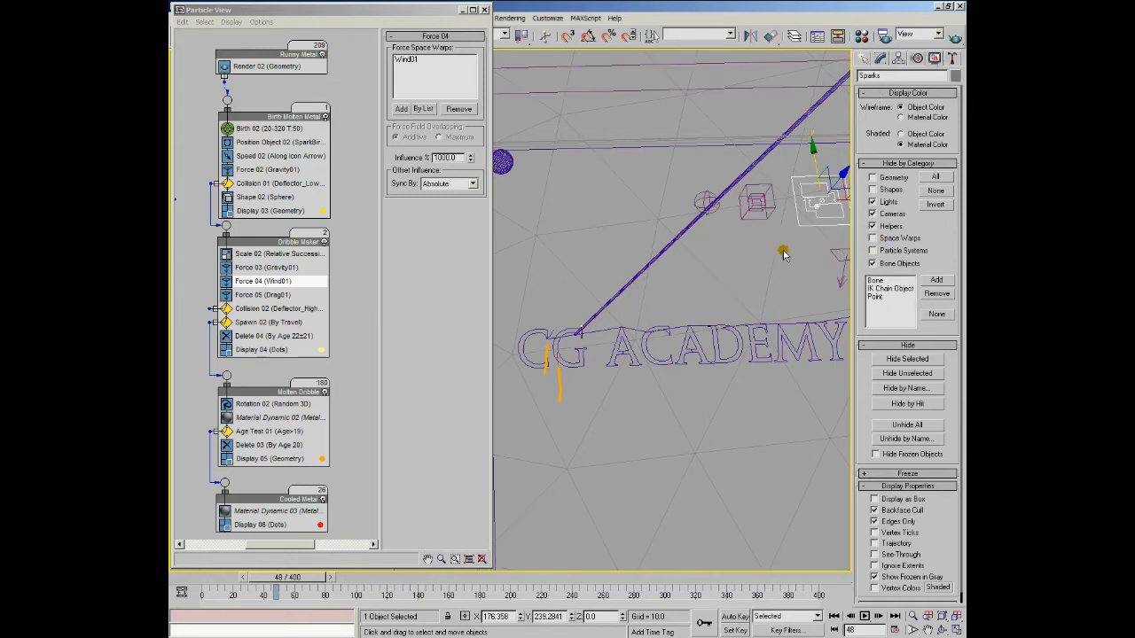
left_click(707, 196)
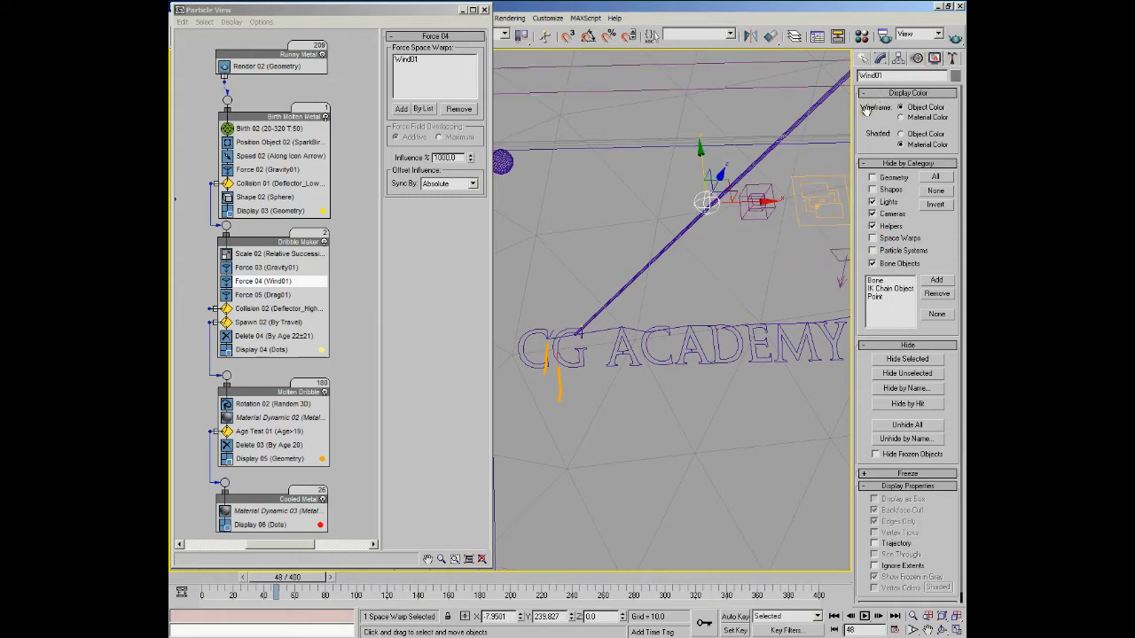
left_click(879, 58)
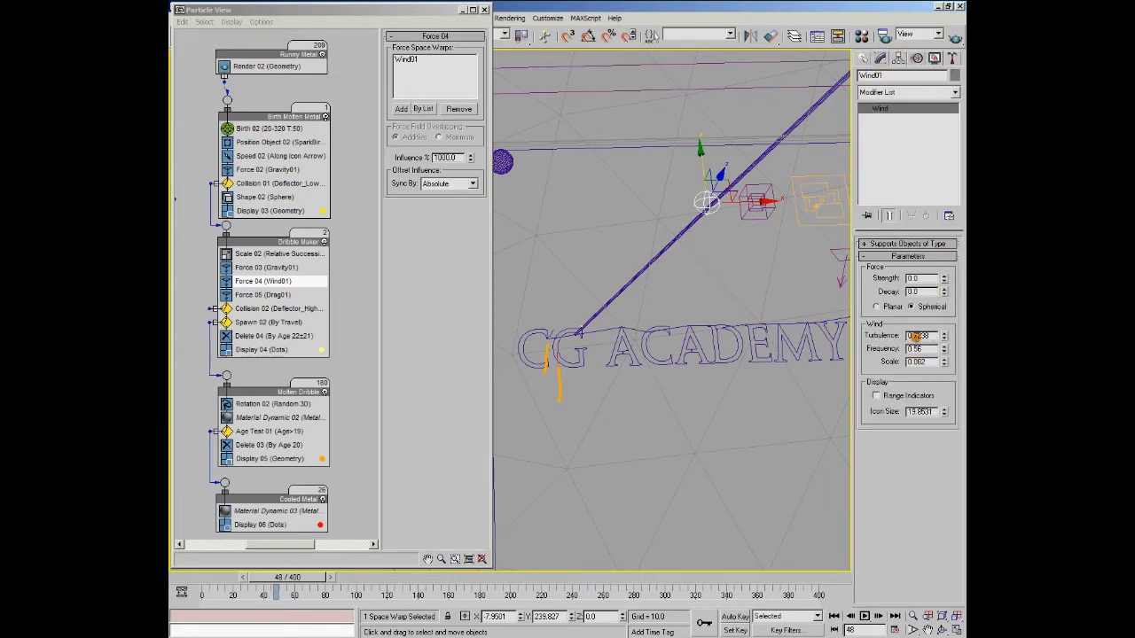
Set the Wind01 turbulence to 0.7
left_click_drag(931, 336, 893, 338)
type("2")
key("BackSpace")
key("BackSpace")
type("7")
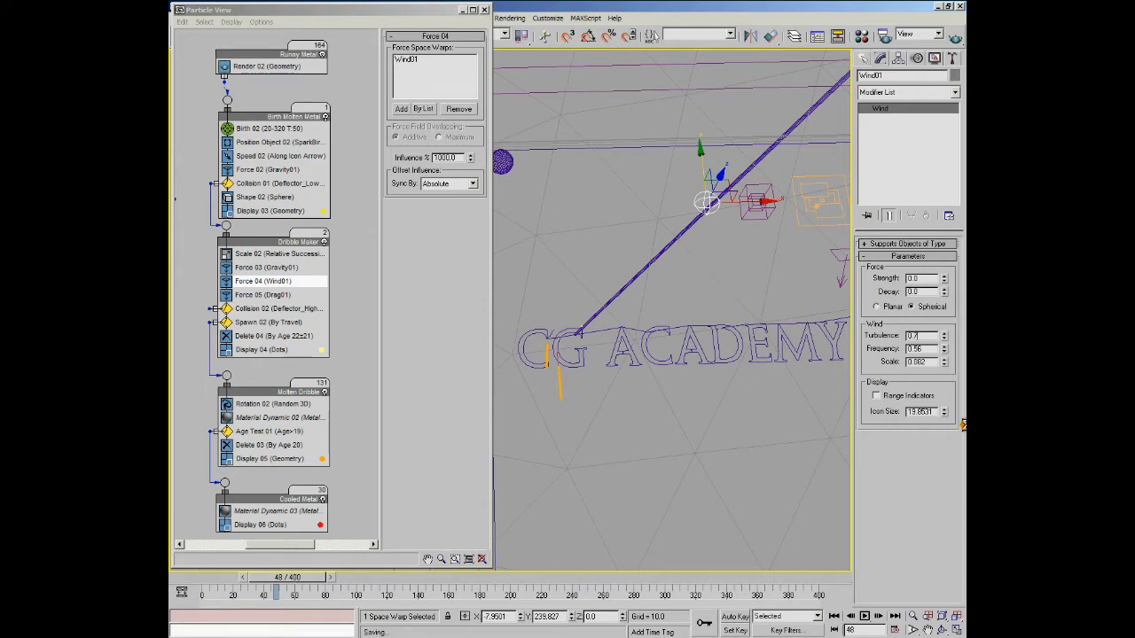
key("Return")
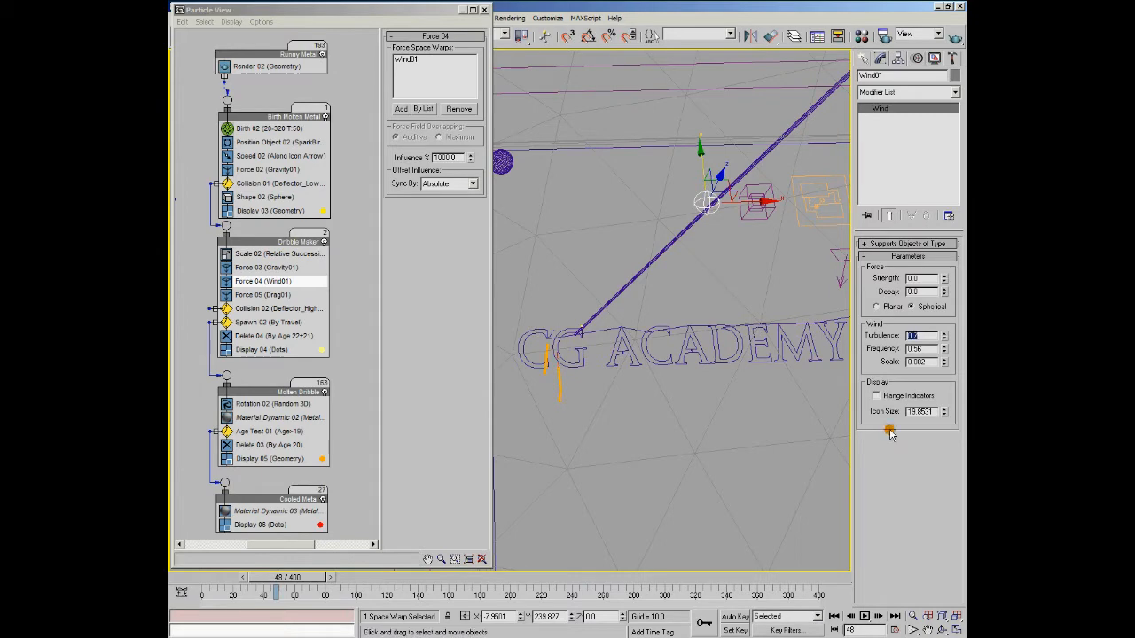
Review the Drag01 force, Collision 02 and Spawn 02 operators in Dribble Maker, and inspect the dribble trails up close
middle_click_drag(626, 385, 644, 347, "alt")
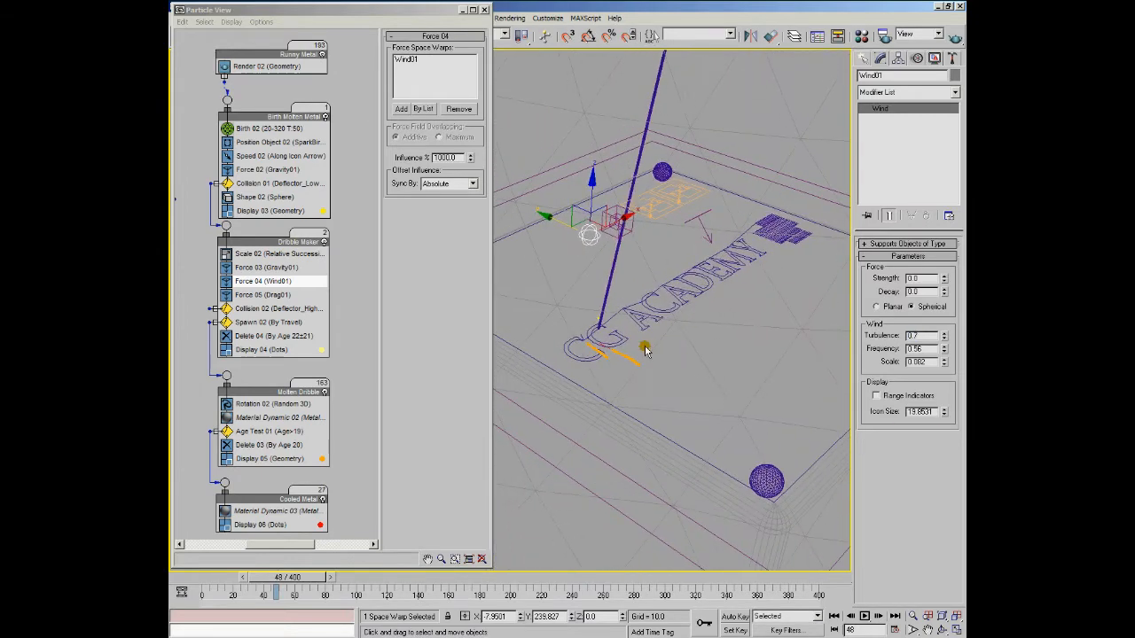
left_click(266, 295)
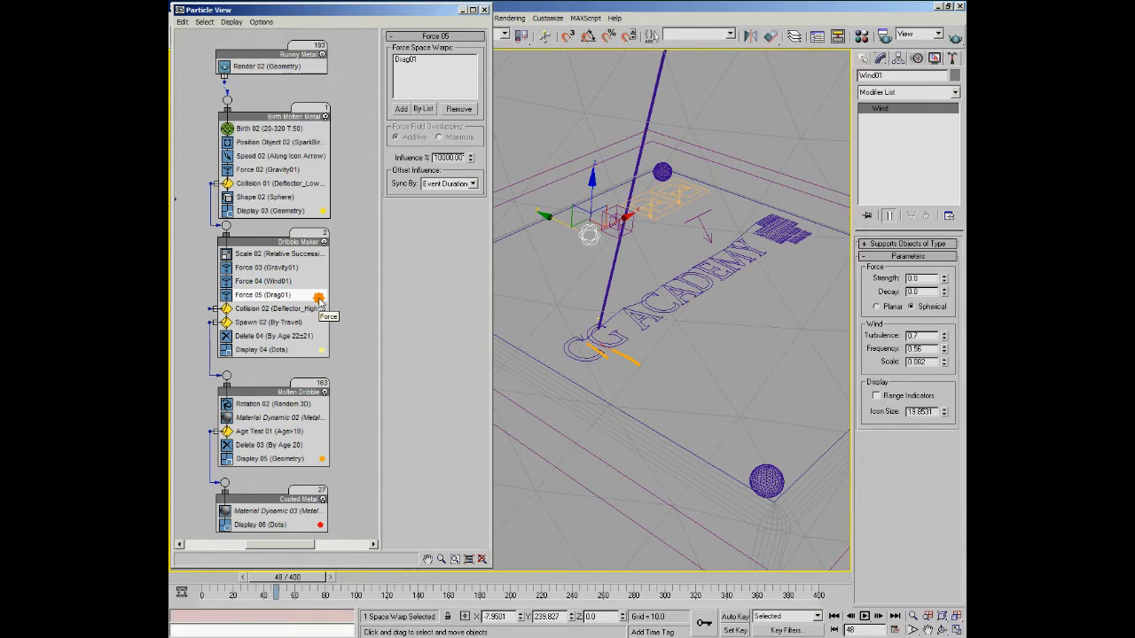
left_click(285, 309)
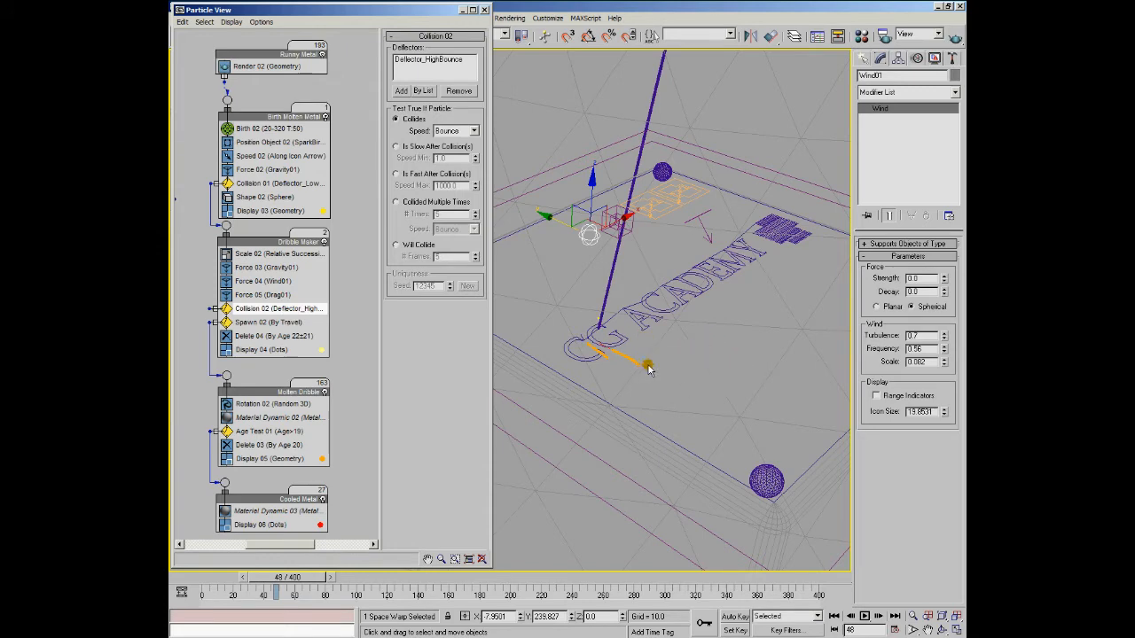
left_click(289, 323)
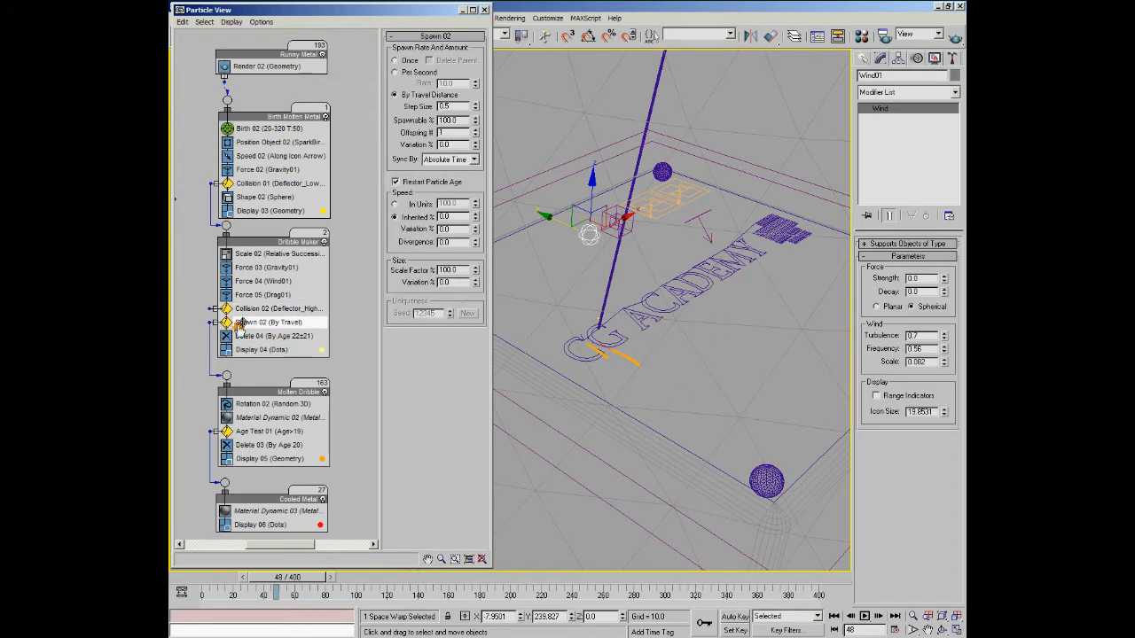
scroll(662, 353, "up", 5)
middle_click_drag(662, 353, 502, 249)
scroll(695, 351, "up", 3)
mouse_move(746, 316)
middle_mouse_down("alt")
mouse_move(730, 325)
mouse_move(557, 273)
mouse_move(602, 256)
mouse_move(696, 270)
middle_mouse_up("alt")
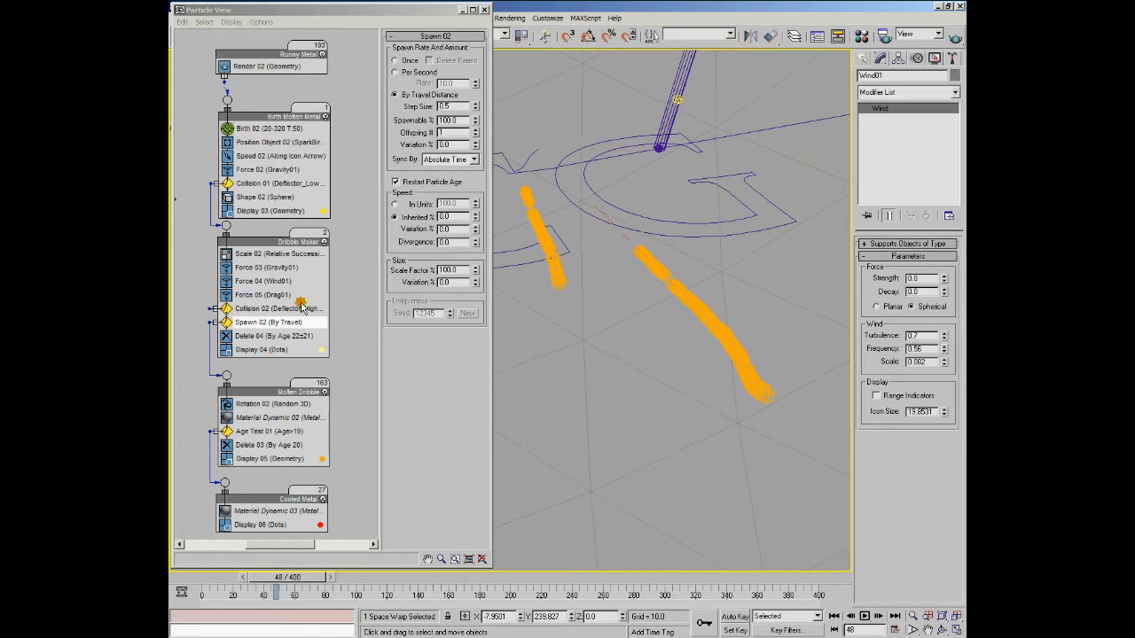
Set the Display 05 operator of Molten Dribble to Dots and scrub the animation to frame 31
left_click(292, 459)
left_click(473, 55)
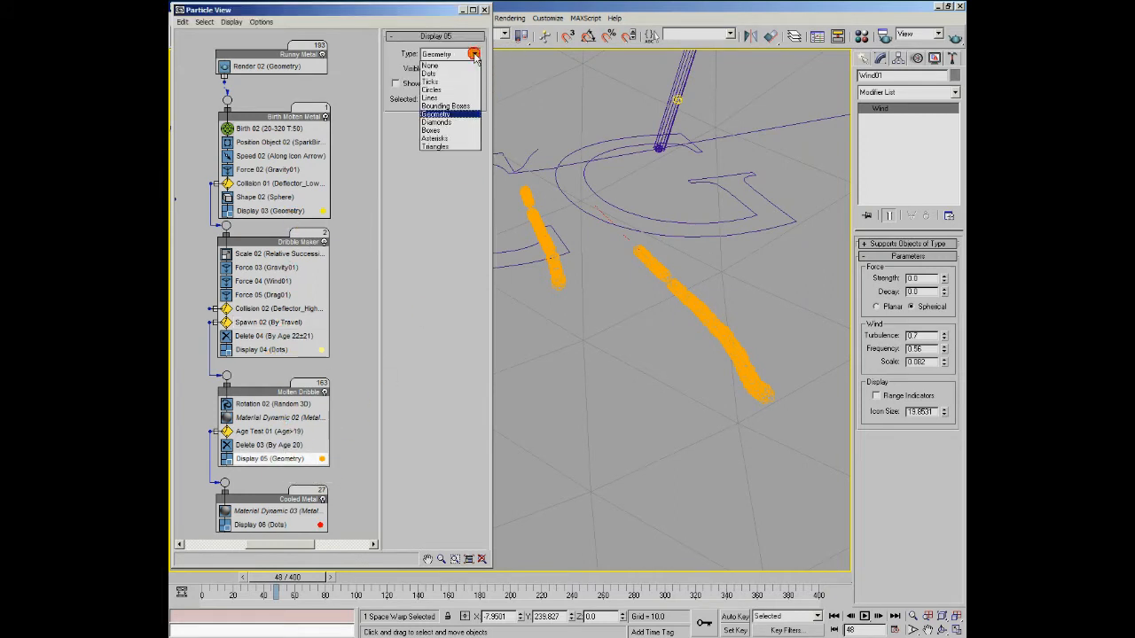
left_click(434, 76)
left_click_drag(229, 577, 252, 594)
Set the Display 04 operator of Dribble Maker to Geometry and scrub the animation to frame 42
left_click(261, 349)
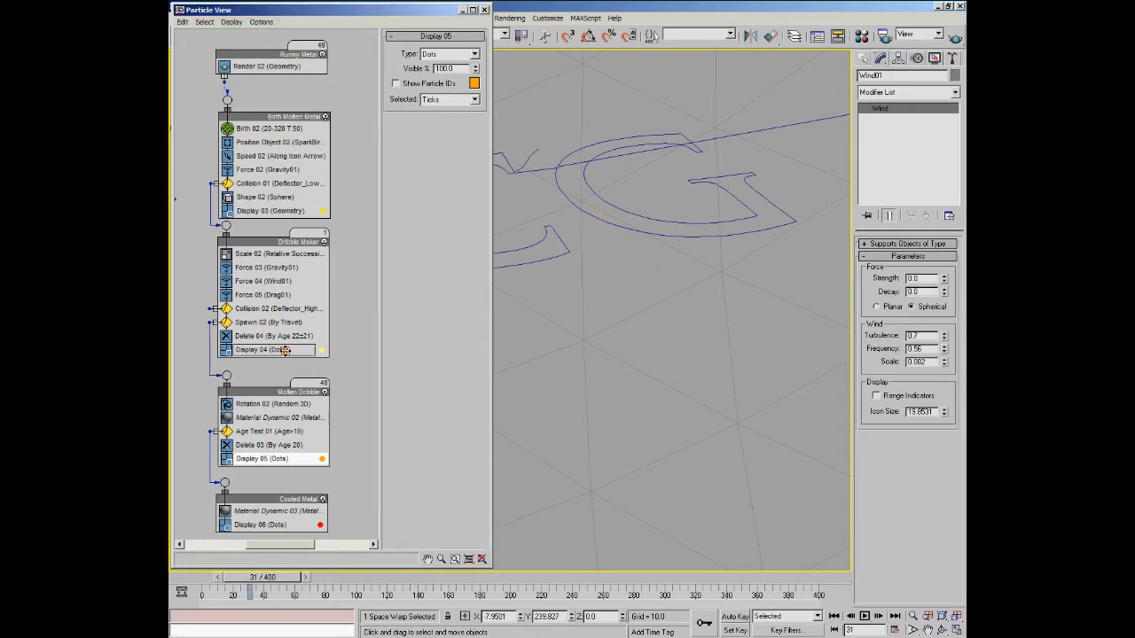
left_click(469, 54)
left_click(455, 114)
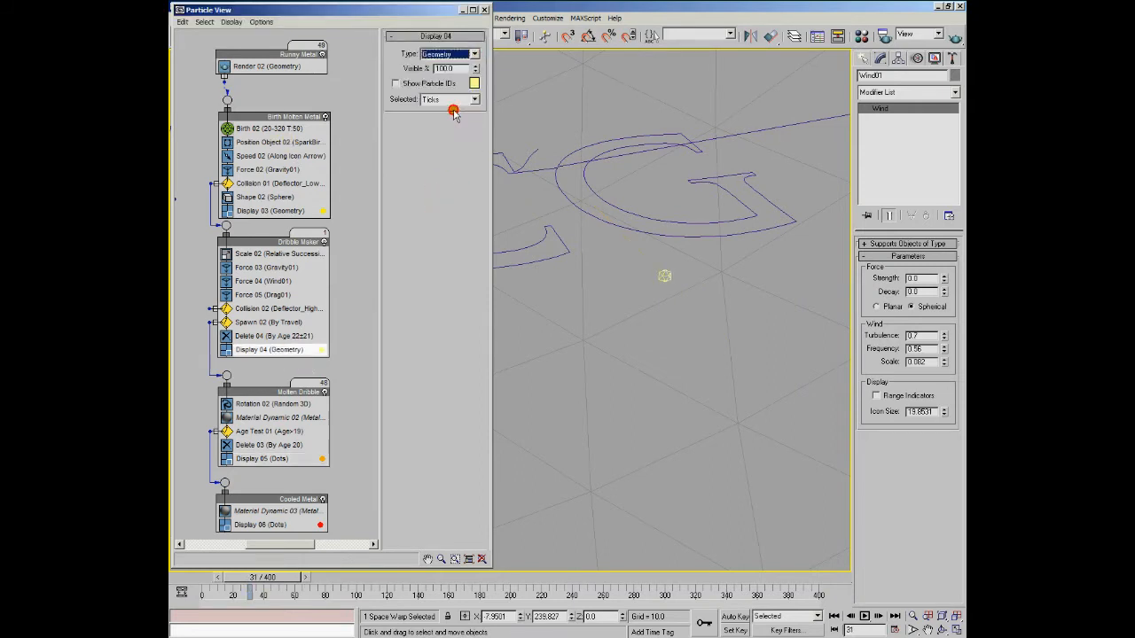
left_click_drag(253, 578, 266, 611)
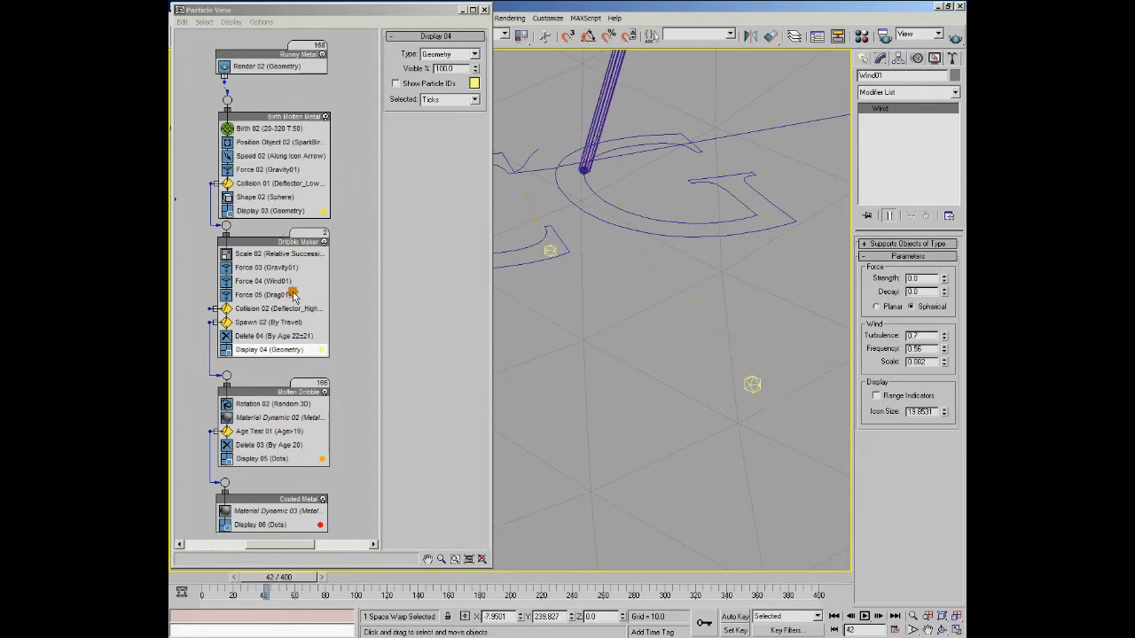
Set Display 04 back to Dots and Display 05 back to Geometry, and scrub the animation to frame 40
left_click(474, 54)
left_click(460, 74)
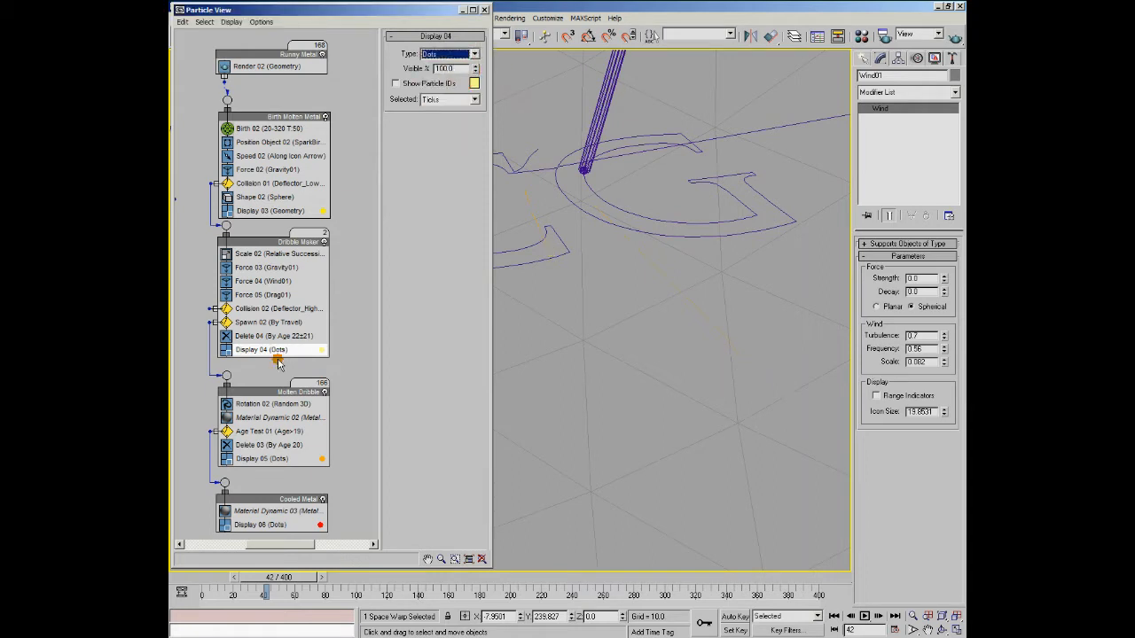
left_click(322, 458)
left_click(446, 181)
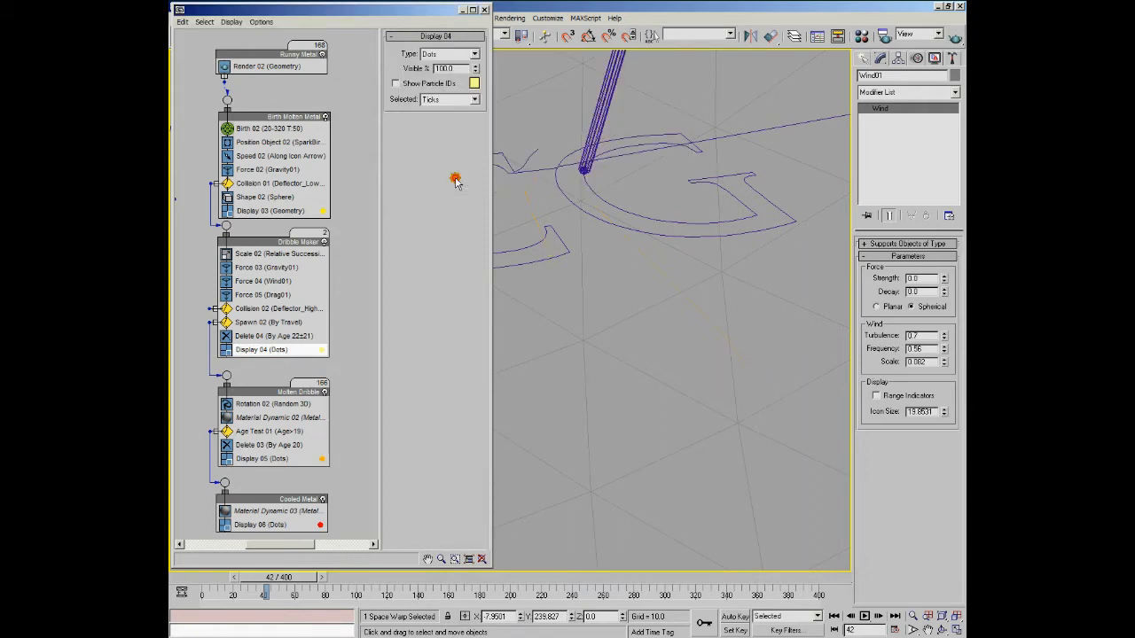
left_click(263, 459)
left_click(476, 54)
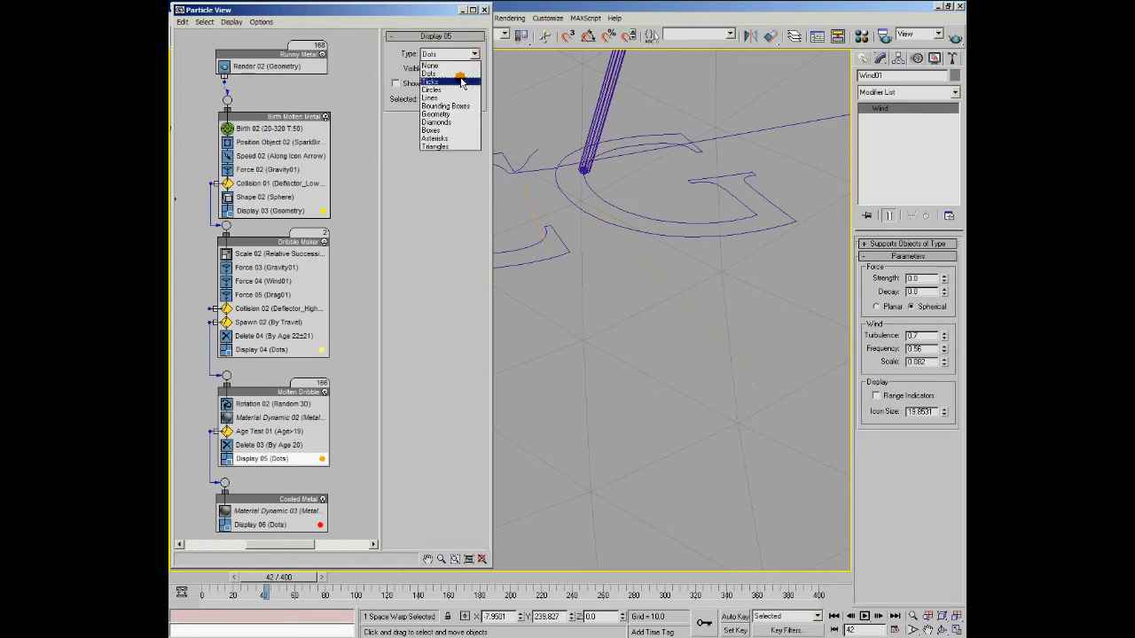
left_click(451, 113)
left_click_drag(293, 585, 240, 587)
Examine the rotation, material, age test and delete operators in Molten Dribble and the material operator in Cooled Metal
middle_click_drag(334, 421, 340, 350)
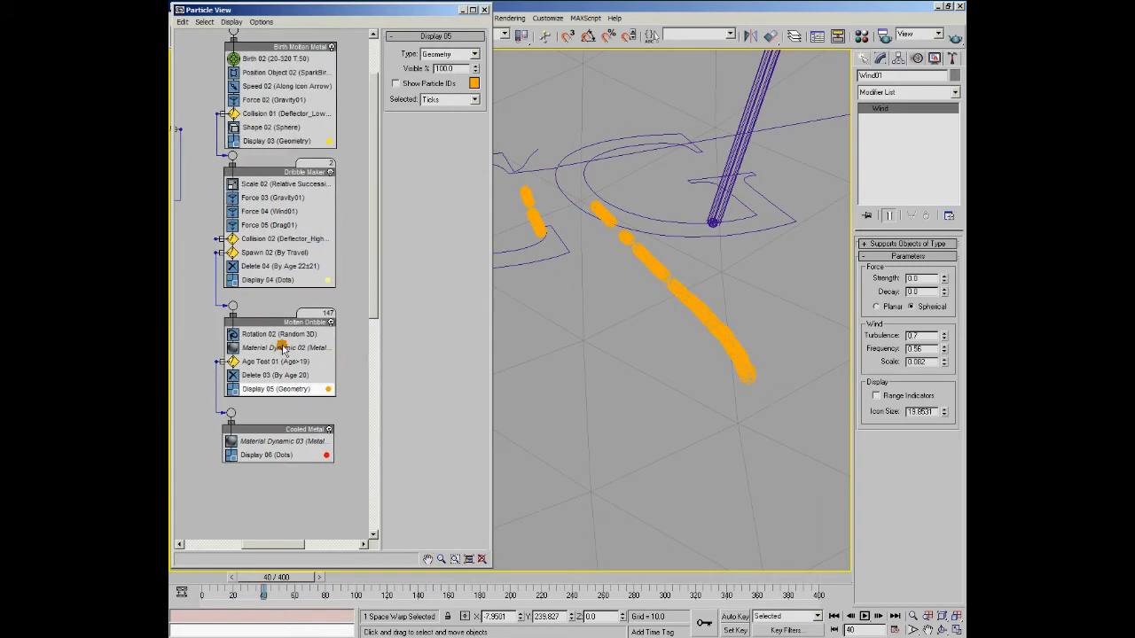
left_click(270, 335)
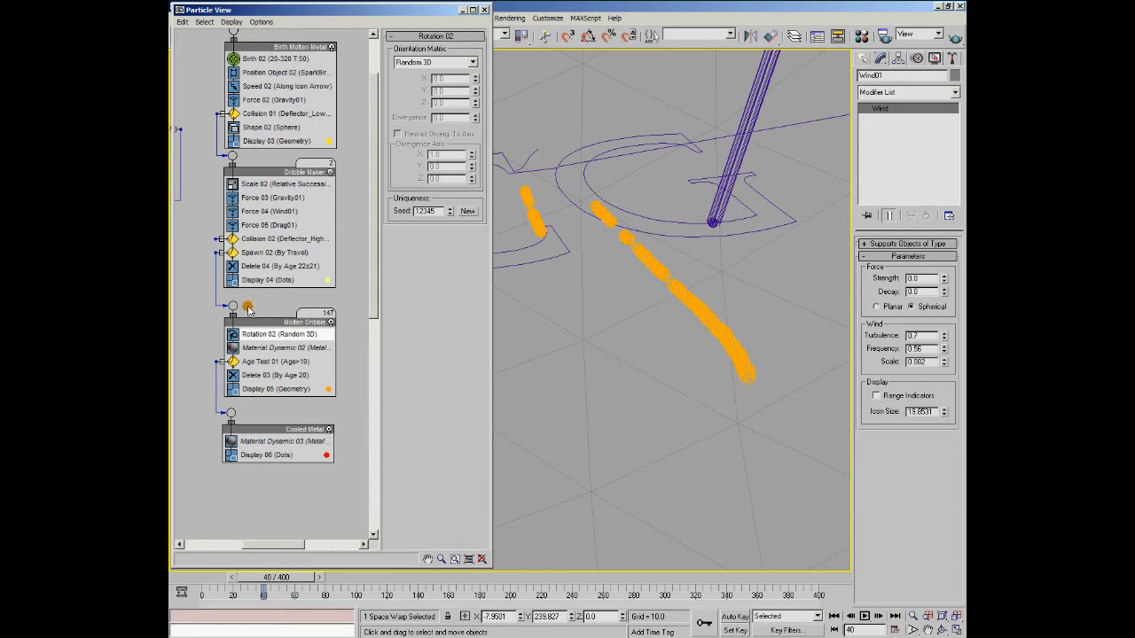
left_click(271, 348)
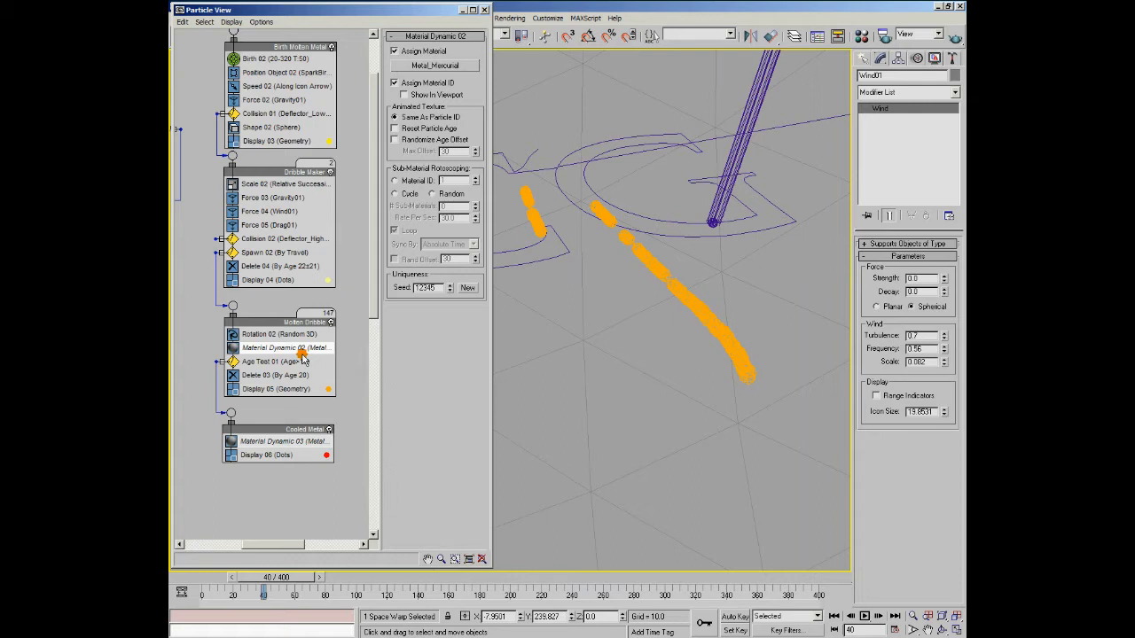
left_click(292, 361)
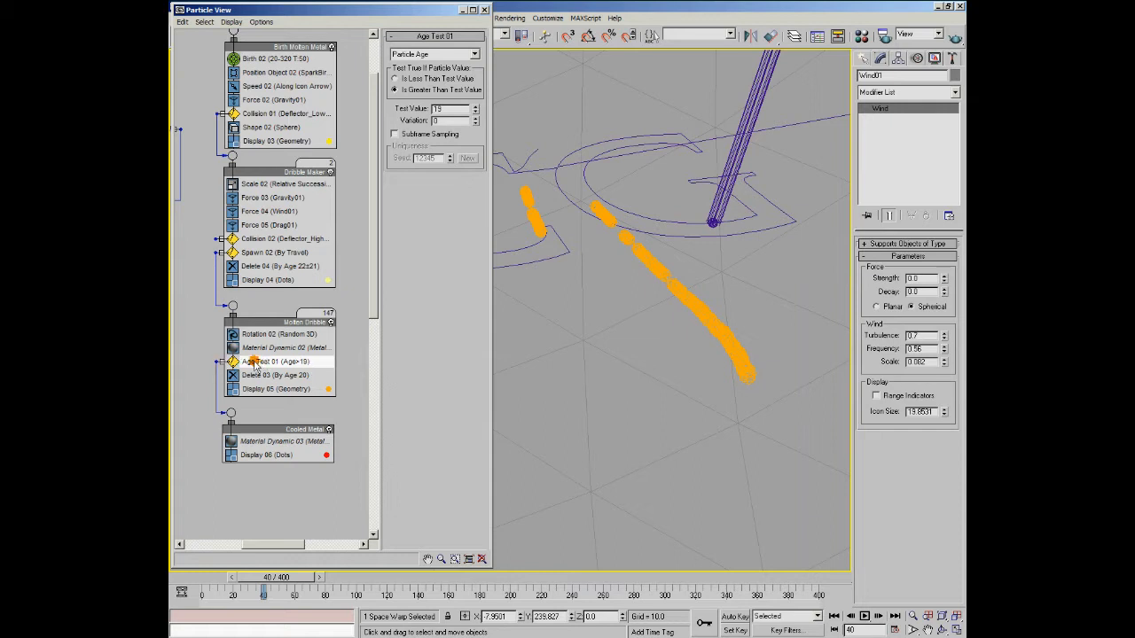
left_click(263, 442)
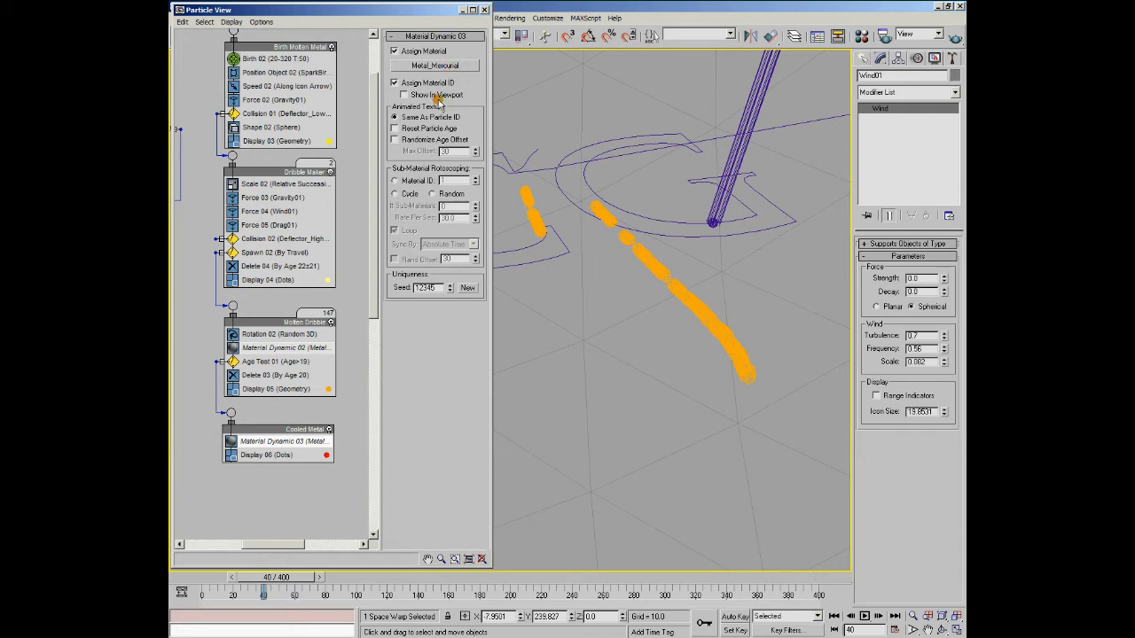
left_click(270, 362)
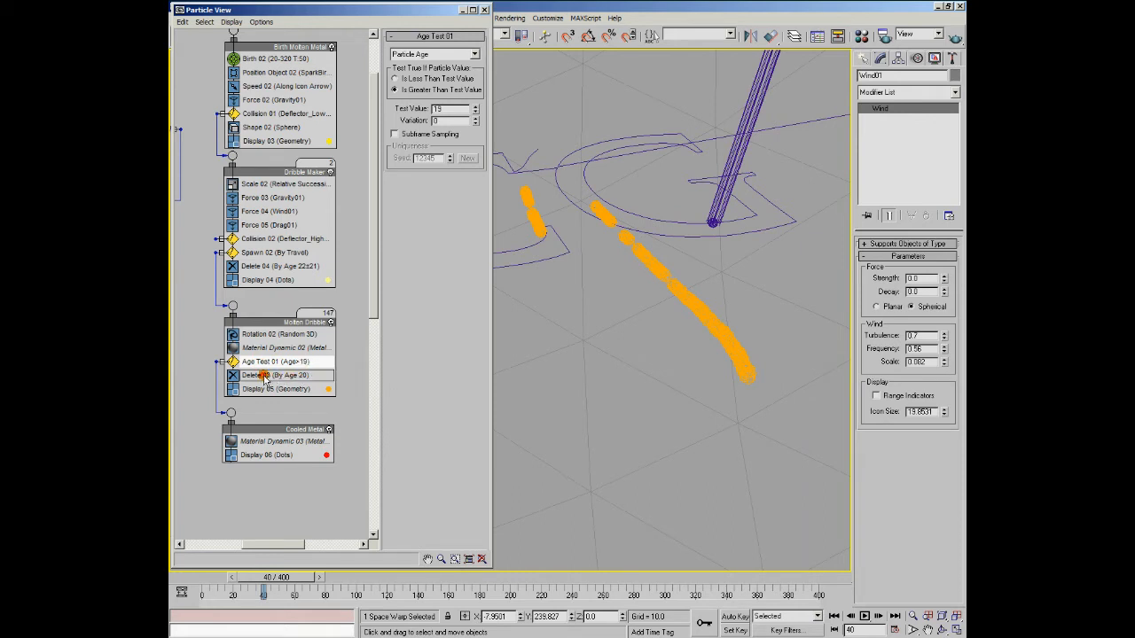
left_click(275, 376)
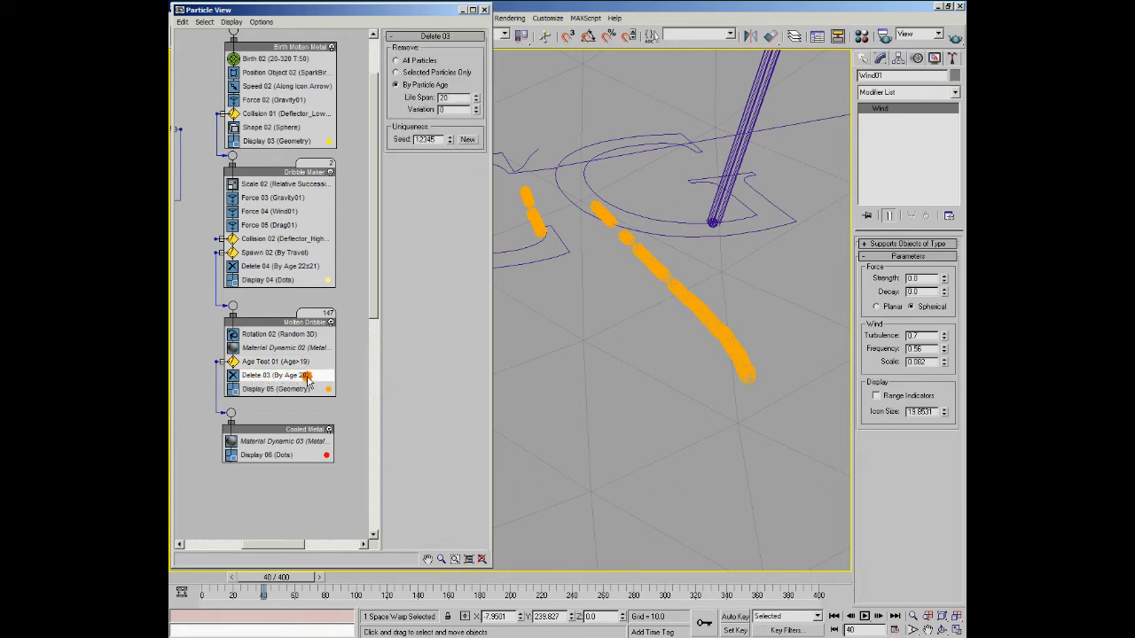
left_click(270, 364)
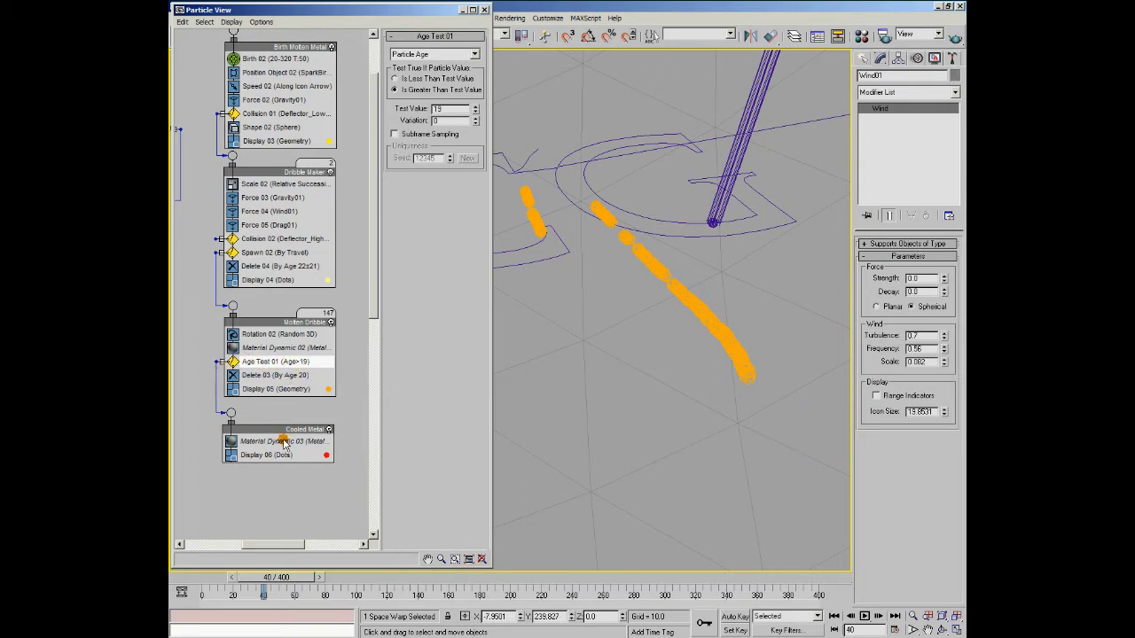
left_click(252, 441)
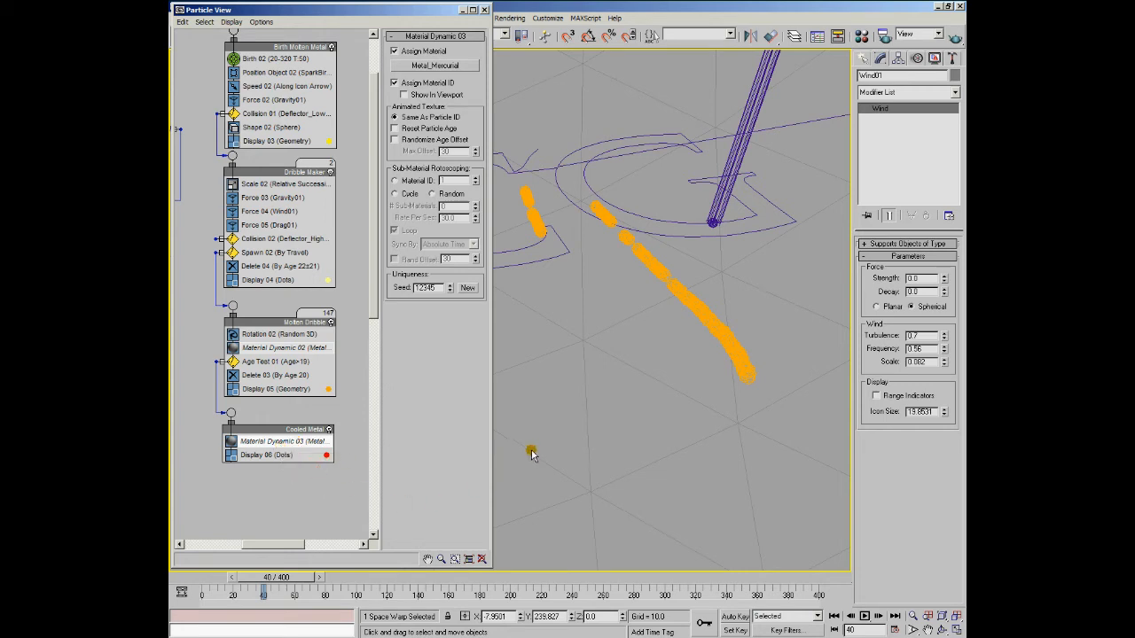
Unhide the lights category and select the Laser_Glow light at the laser's contact point on the lettering
middle_click_drag(597, 338, 589, 386, "alt")
scroll(589, 386, "down", 4)
scroll(680, 398, "down", 4)
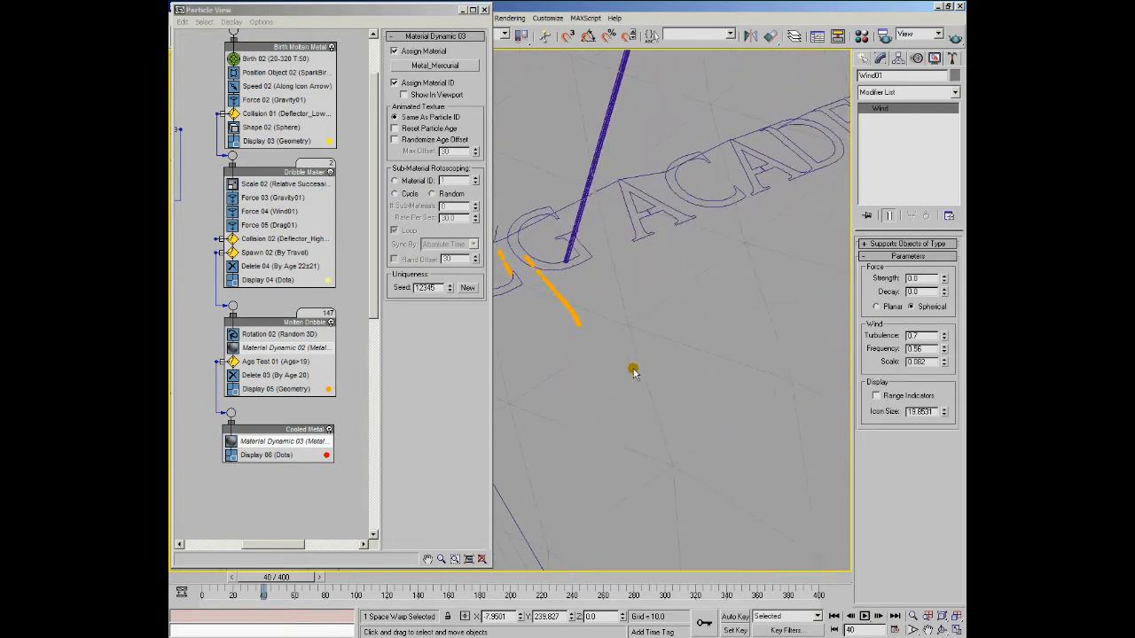
scroll(633, 372, "down", 2)
scroll(634, 372, "down", 2)
middle_click_drag(633, 372, 664, 431)
scroll(667, 432, "up", 2)
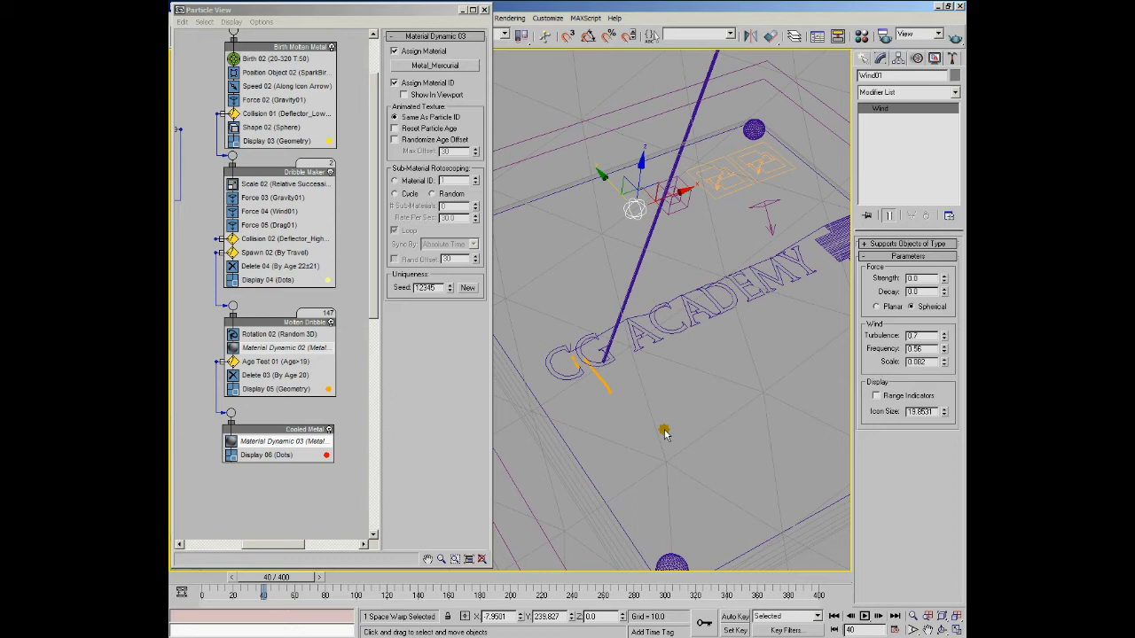
left_click(935, 58)
left_click(871, 202)
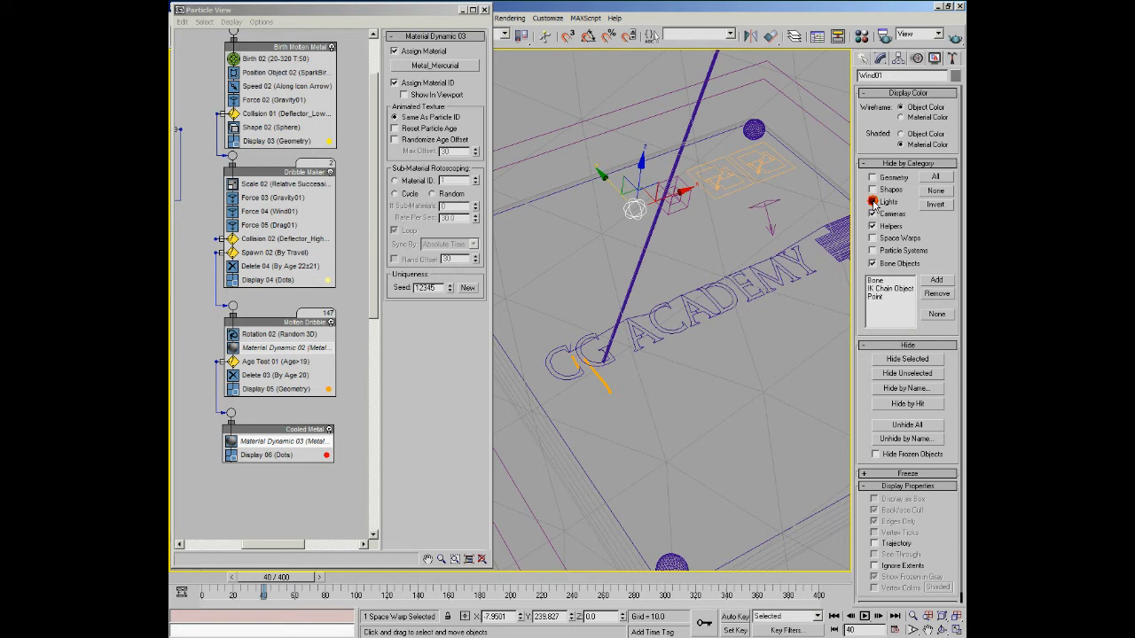
left_click(616, 390)
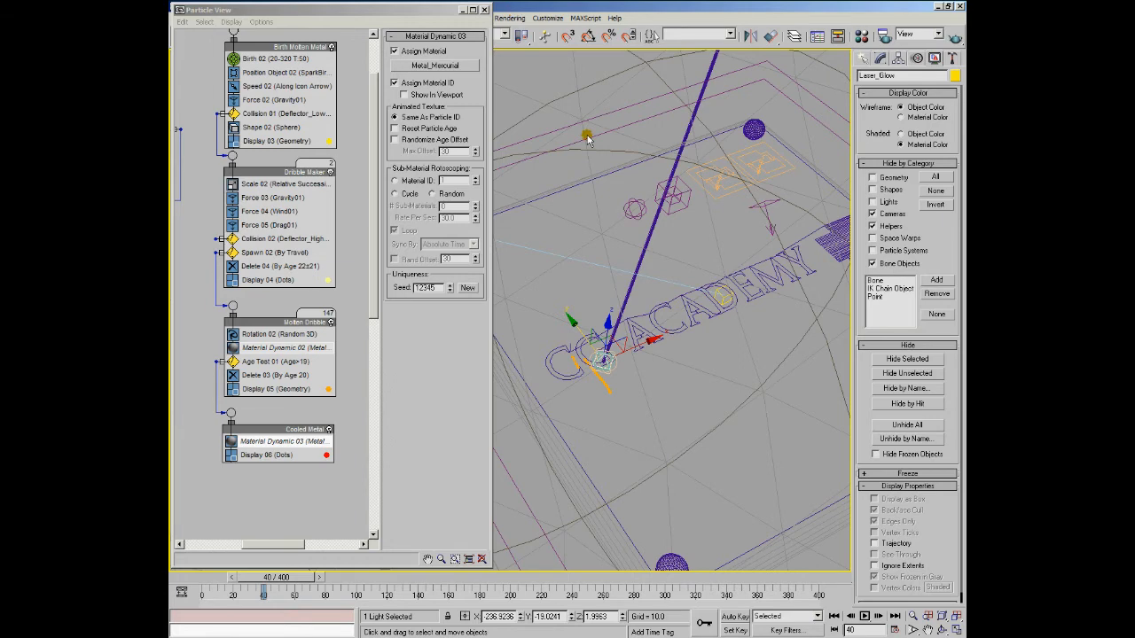
Close Particle View and review the Volume Light atmosphere effect assigned to Laser_Glow in the environment settings
key("6")
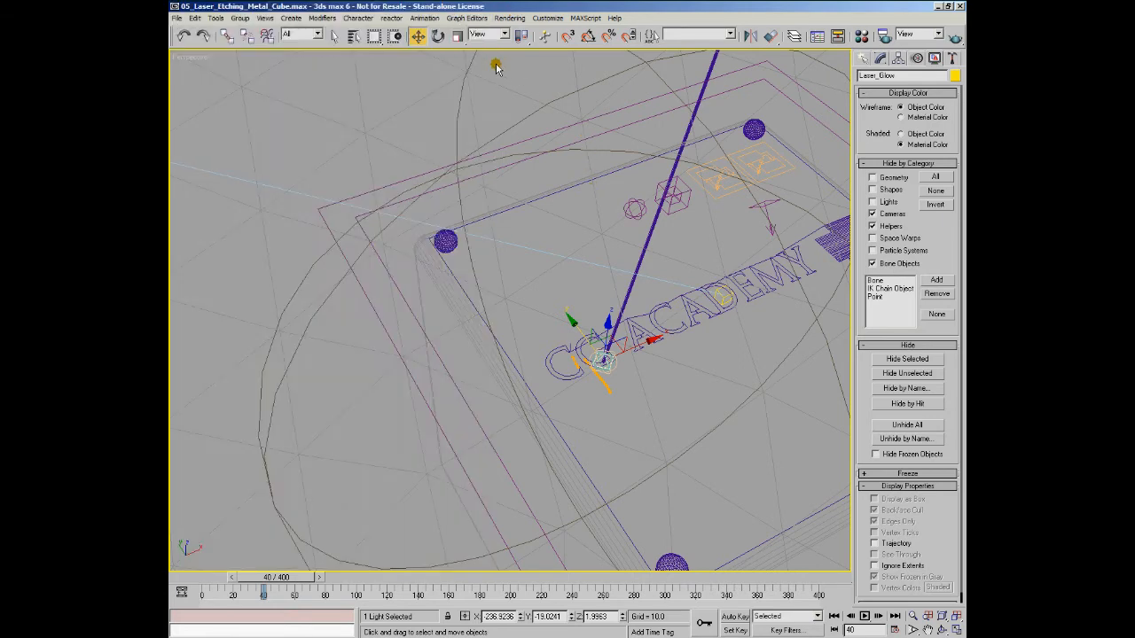
left_click(510, 18)
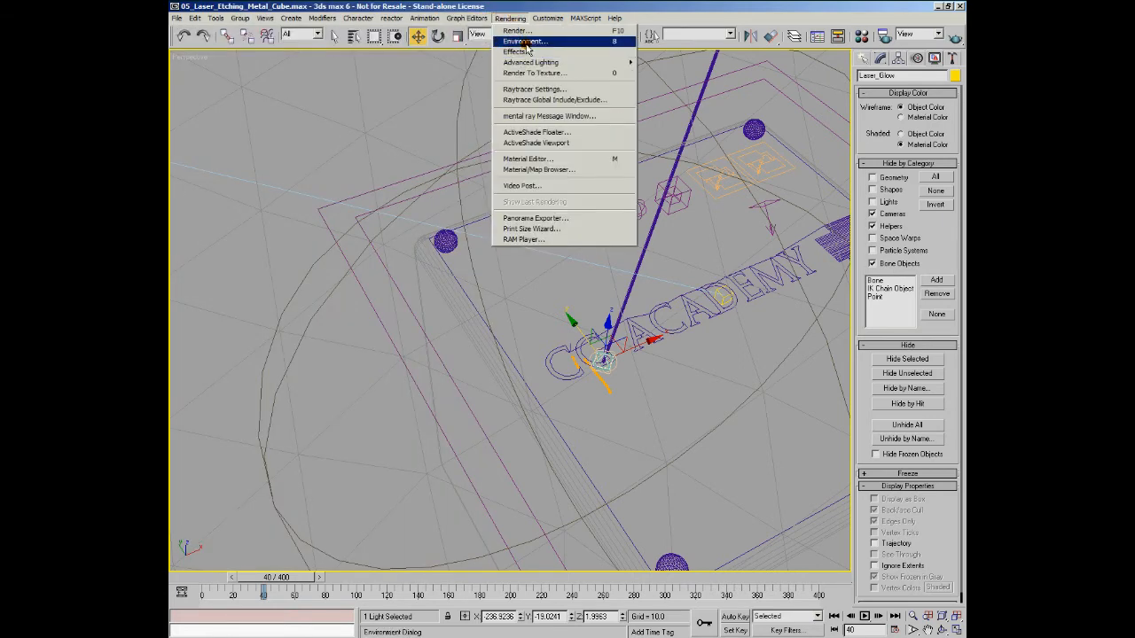
left_click(523, 41)
left_click(341, 320)
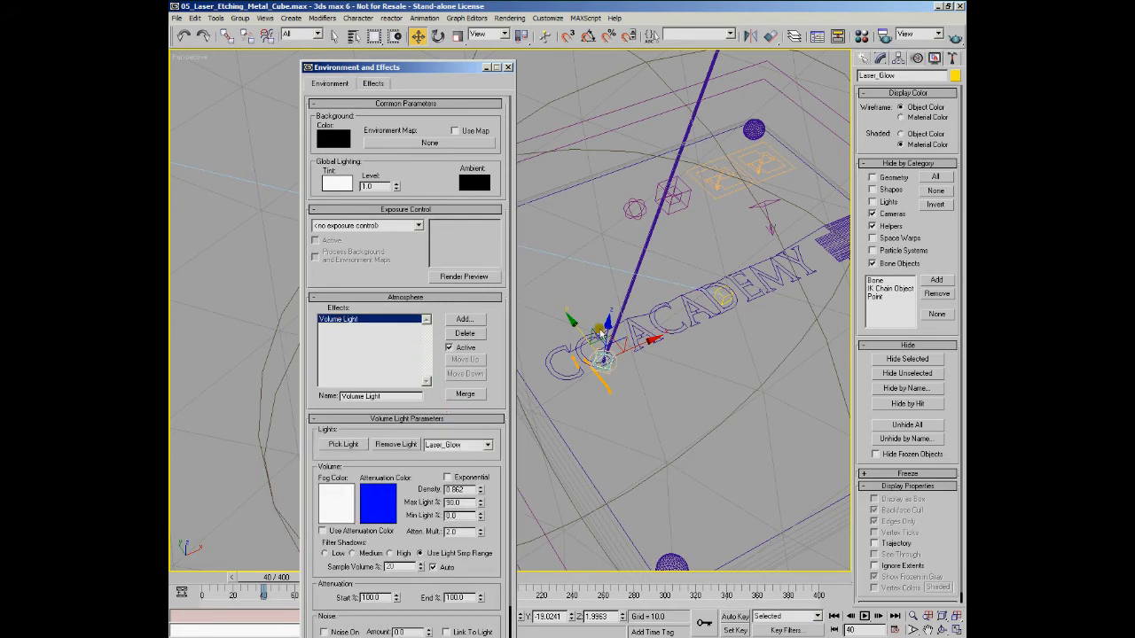
left_click(508, 68)
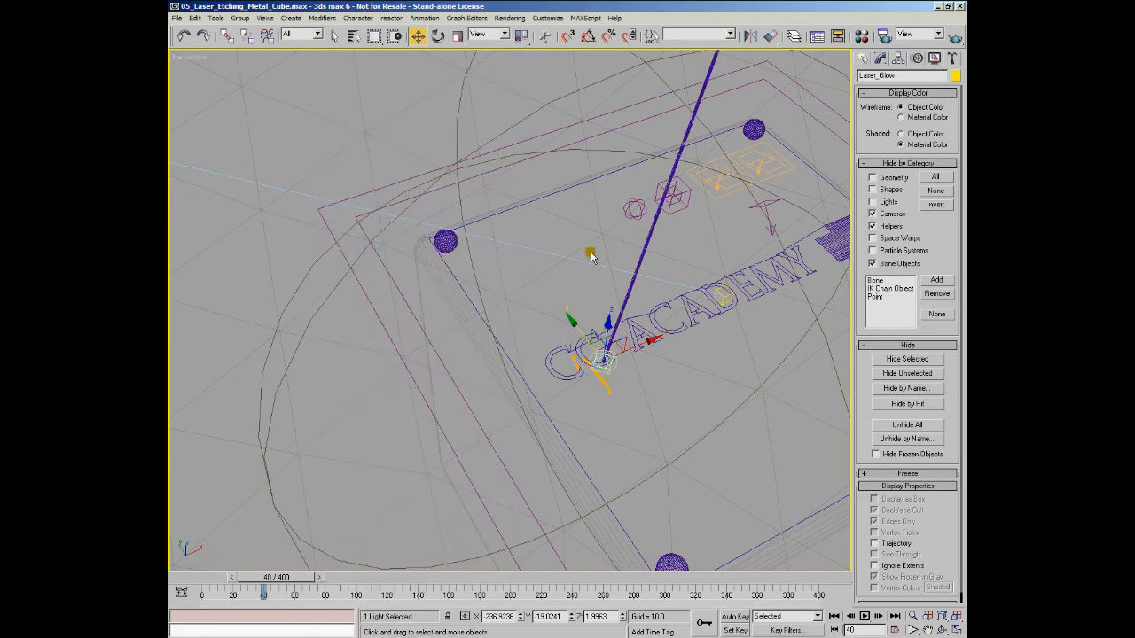